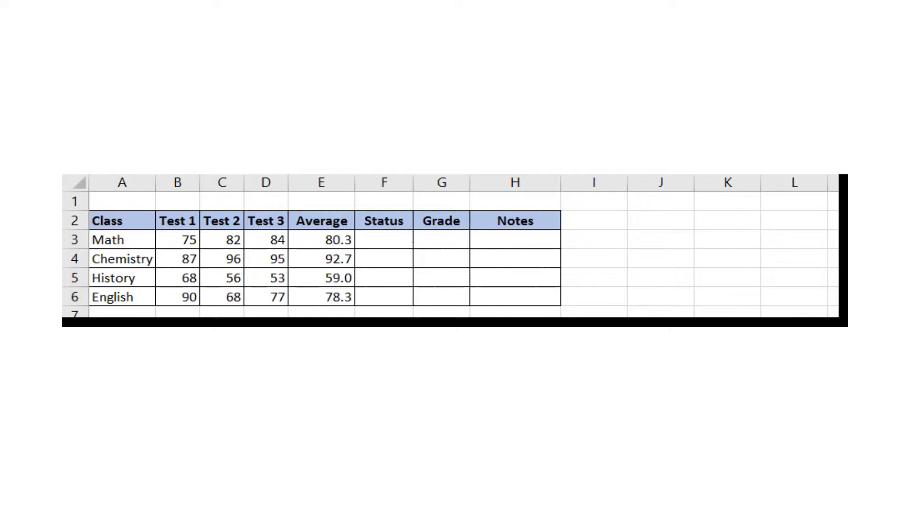
- Enter =IF(E3>=60,"Passing","Failing") in F3 so Math's Status shows Passing
click(394, 237)
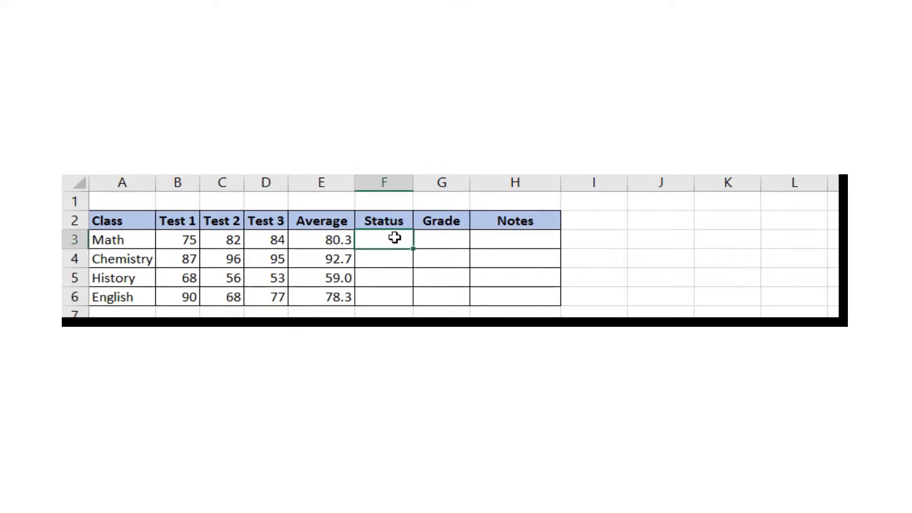
text(=IF()
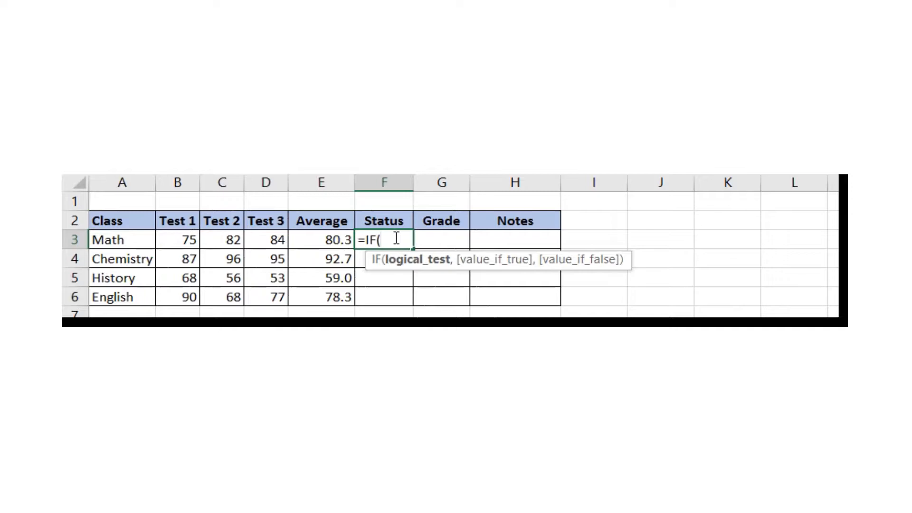
click(329, 240)
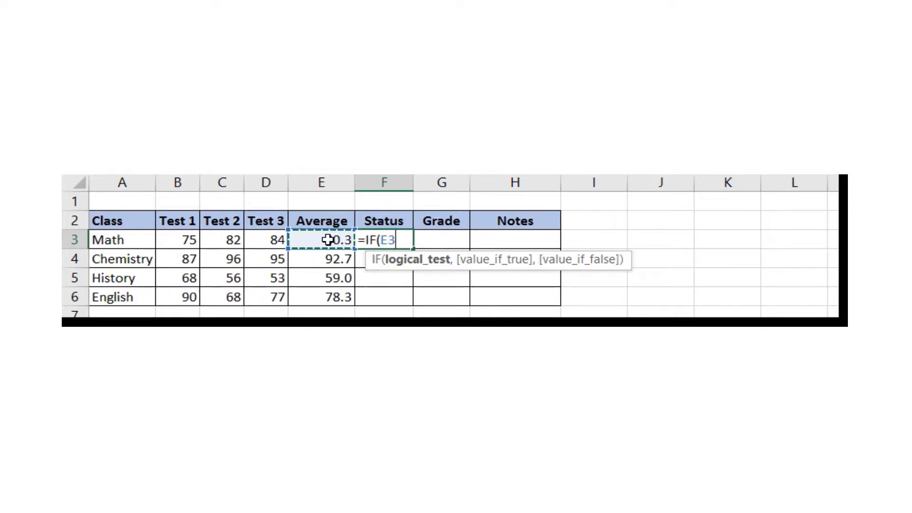
text(>=60)
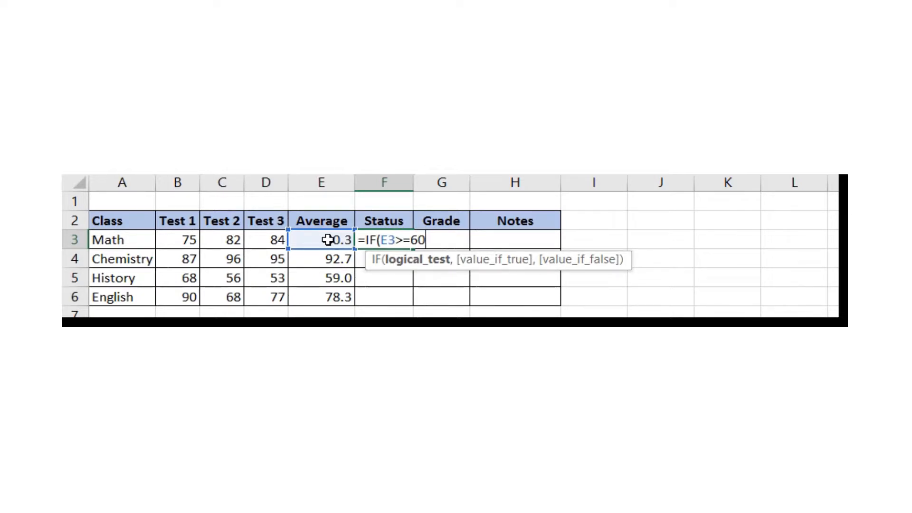
text(,)
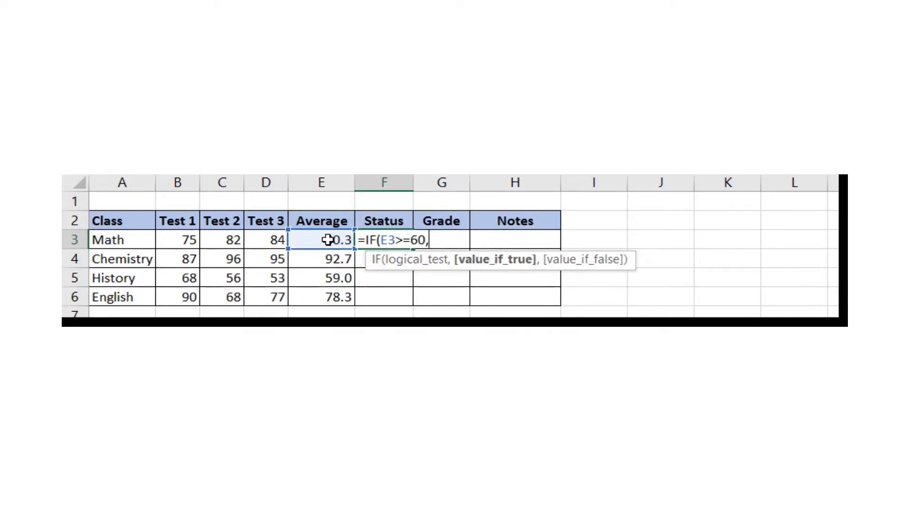
text("Passing")
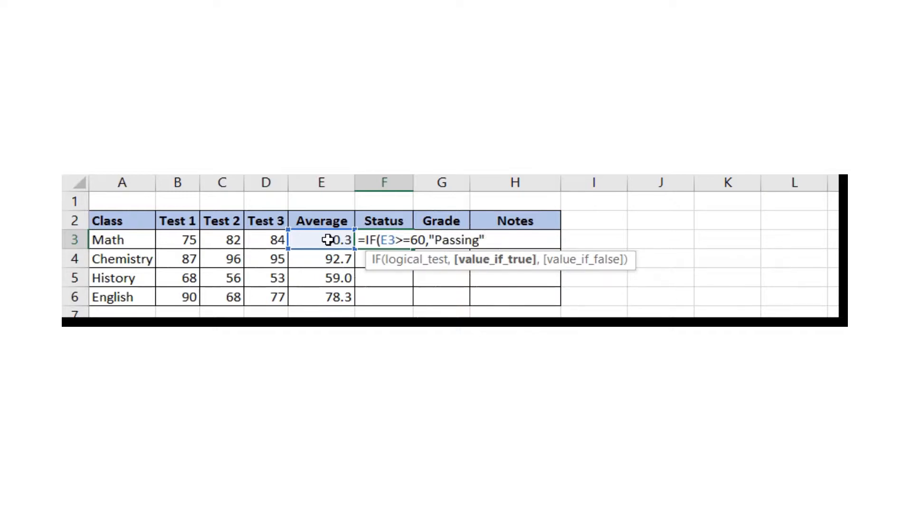
text(,)
text("Fail)
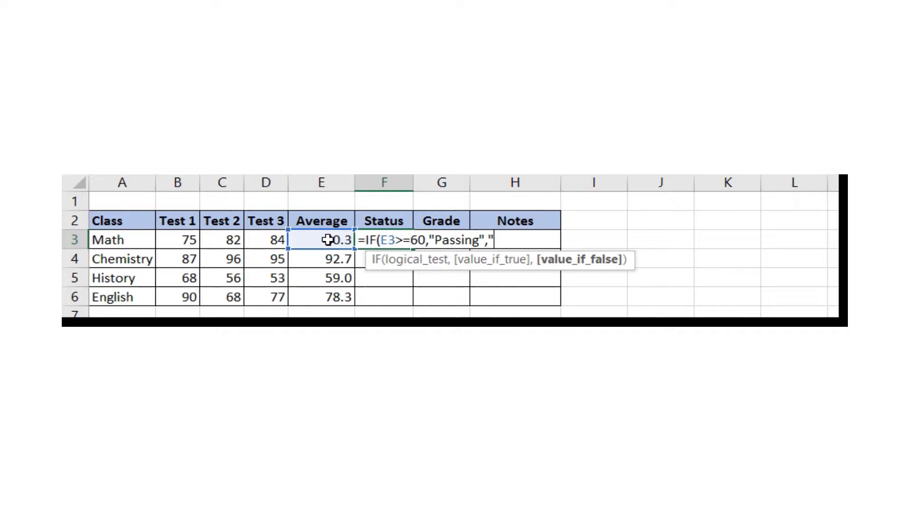
text(ing")
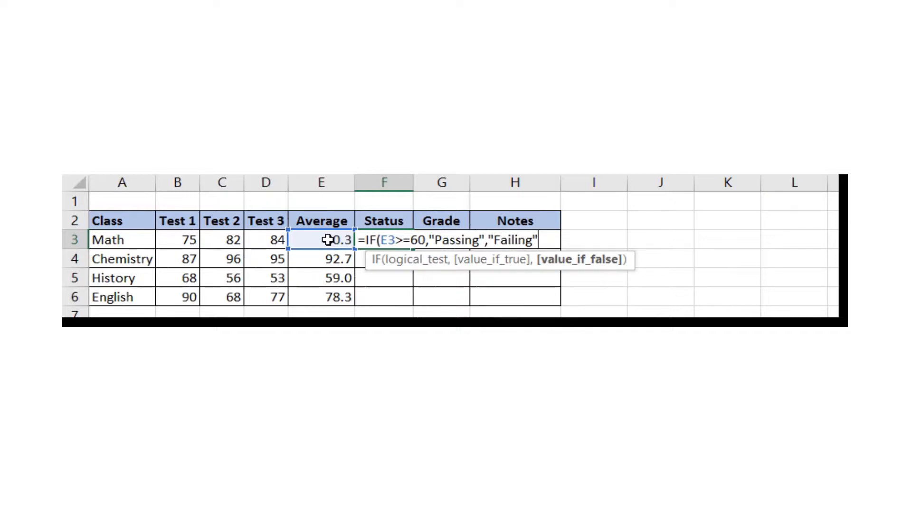
text())
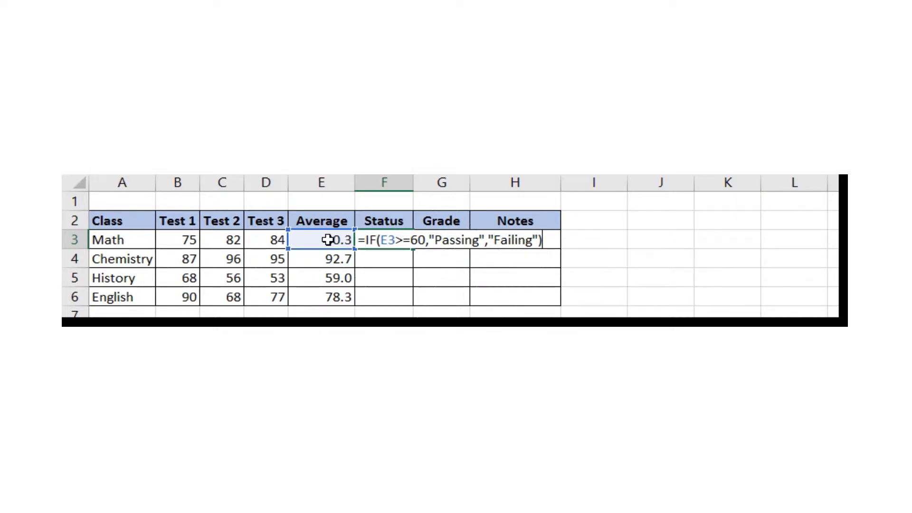
key(Return)
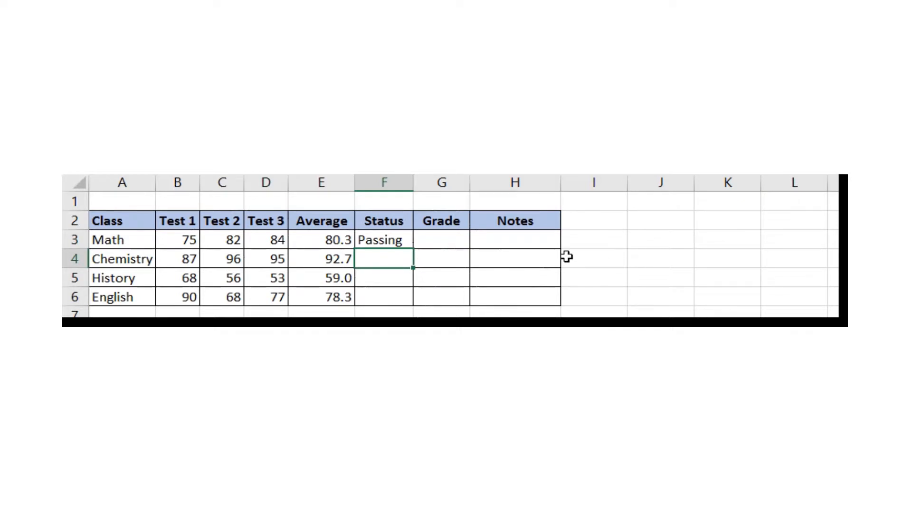
- Fill the F3 Status formula down to F6 for Chemistry, History and English
click(384, 242)
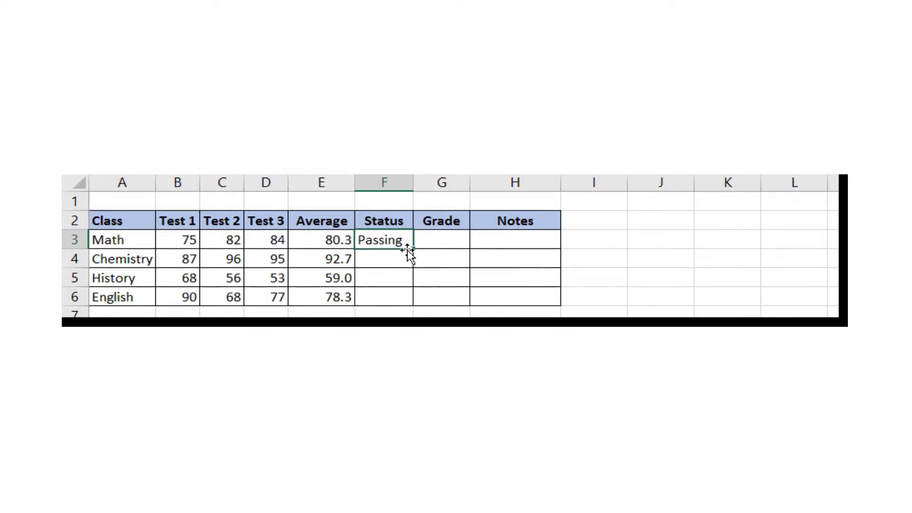
drag(413, 248, 415, 306)
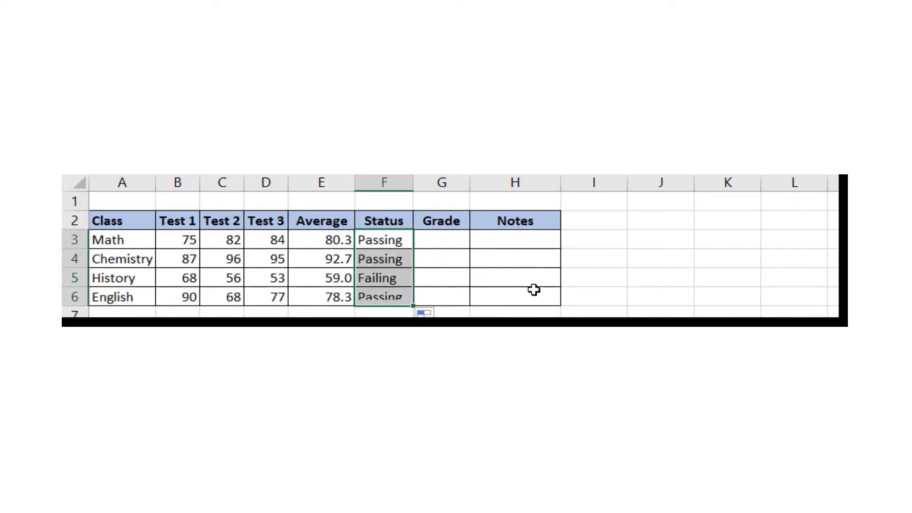
click(669, 301)
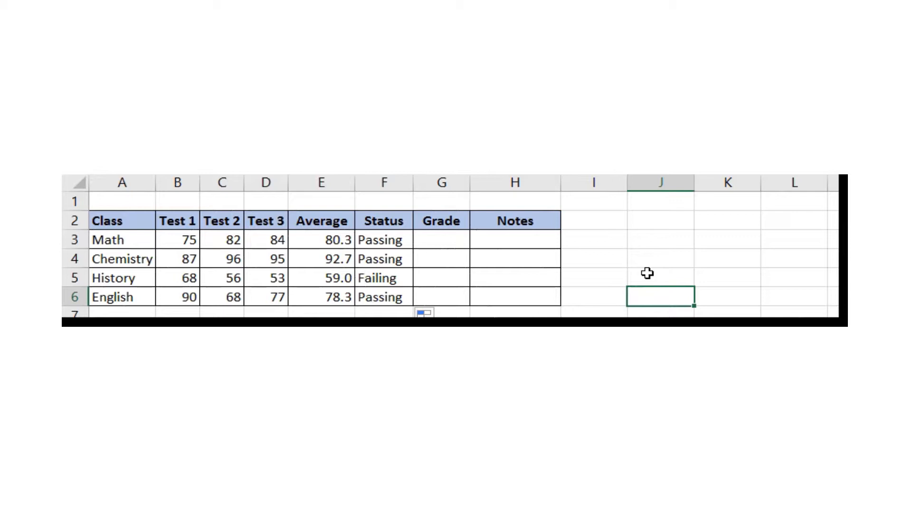
- Enter a nested IF in G3 grading E3 as A/B/C/D at 90/80/70/60, else F
click(433, 240)
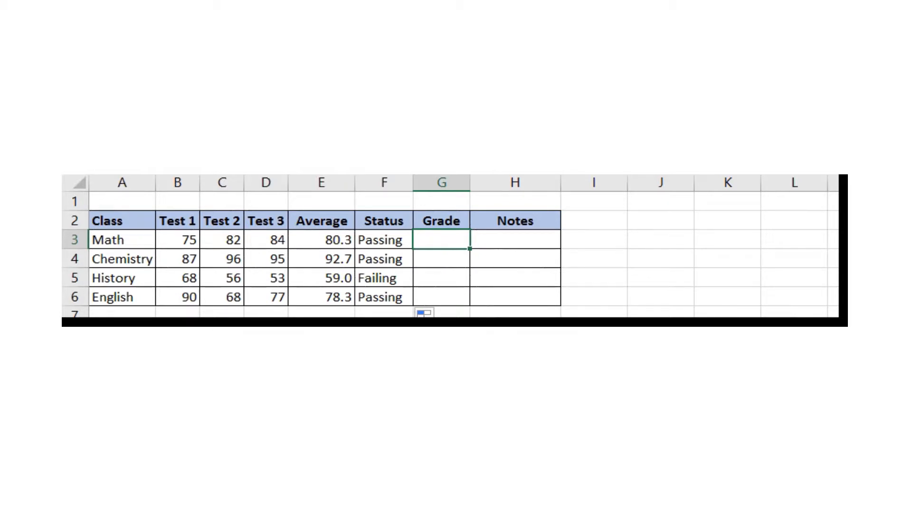
text(=IF()
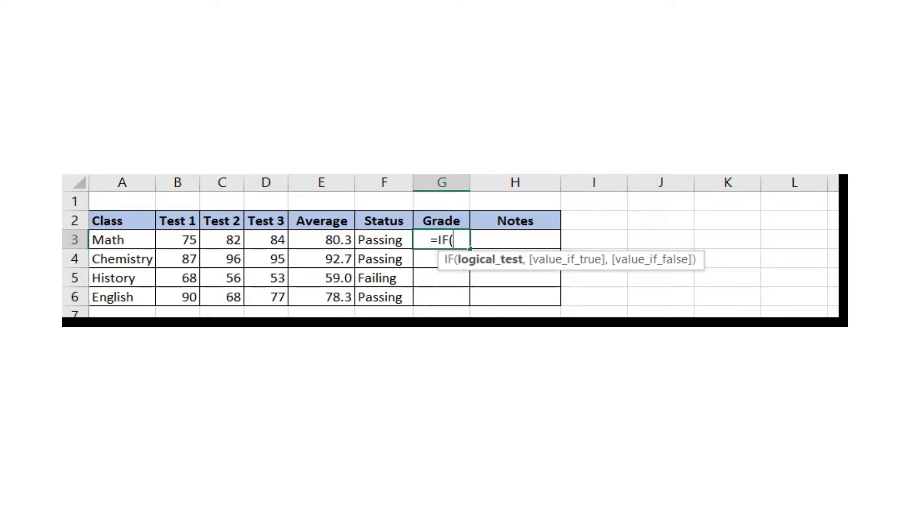
click(327, 245)
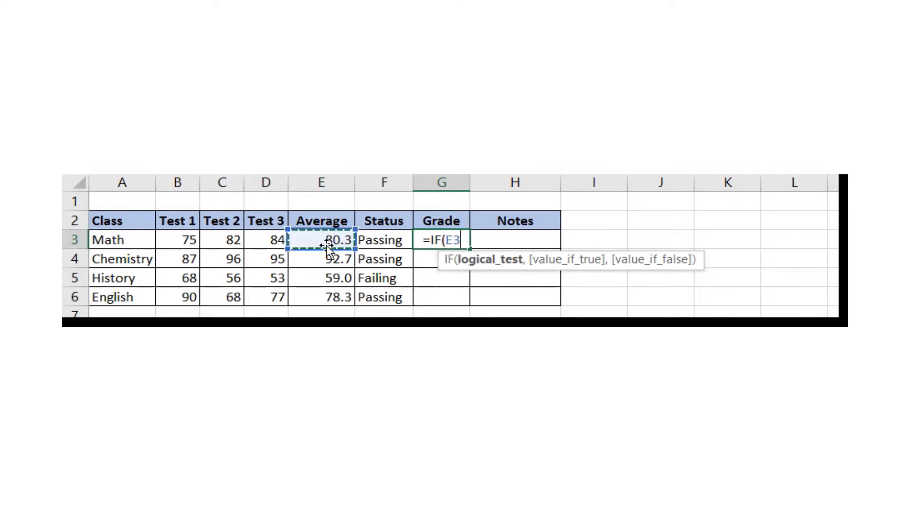
text(>=)
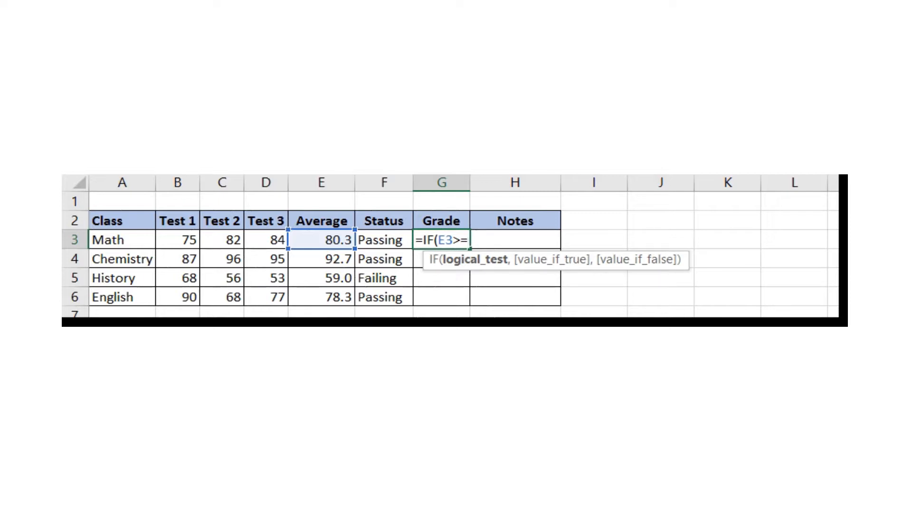
text(90,)
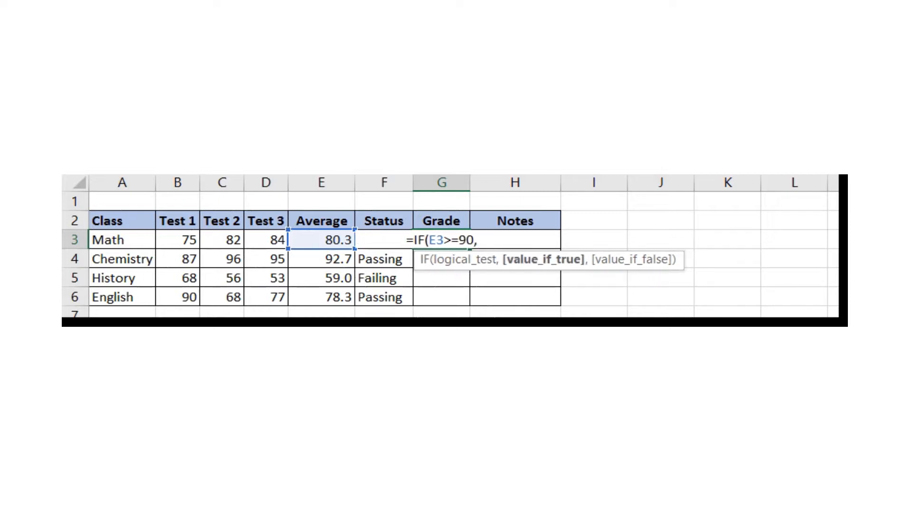
text("A")
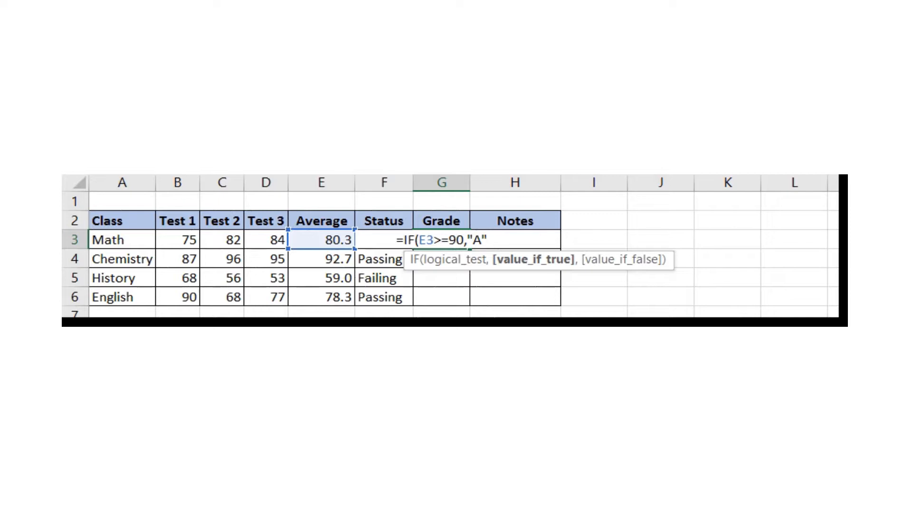
text(,)
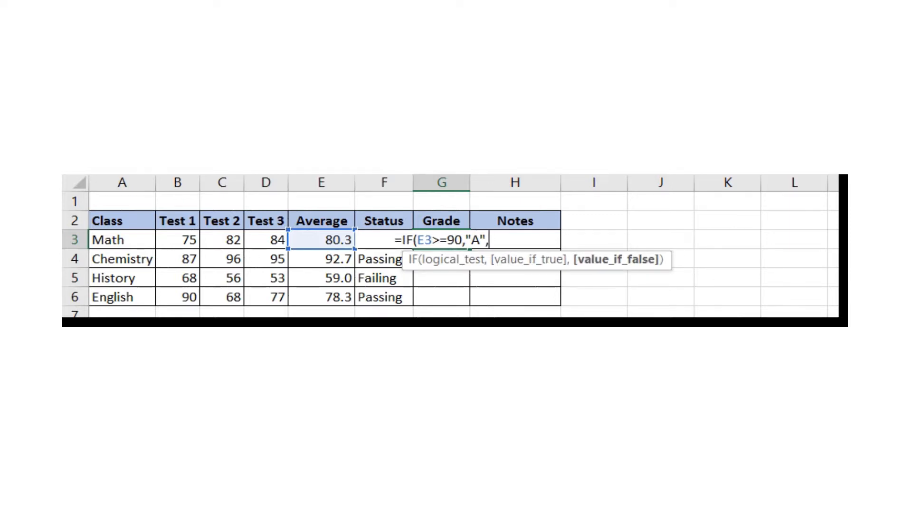
text(IF()
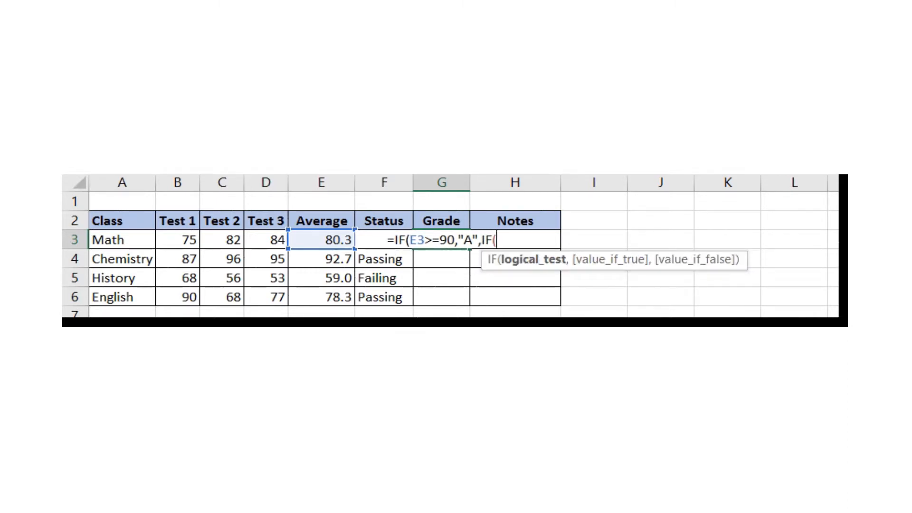
text(E3>)
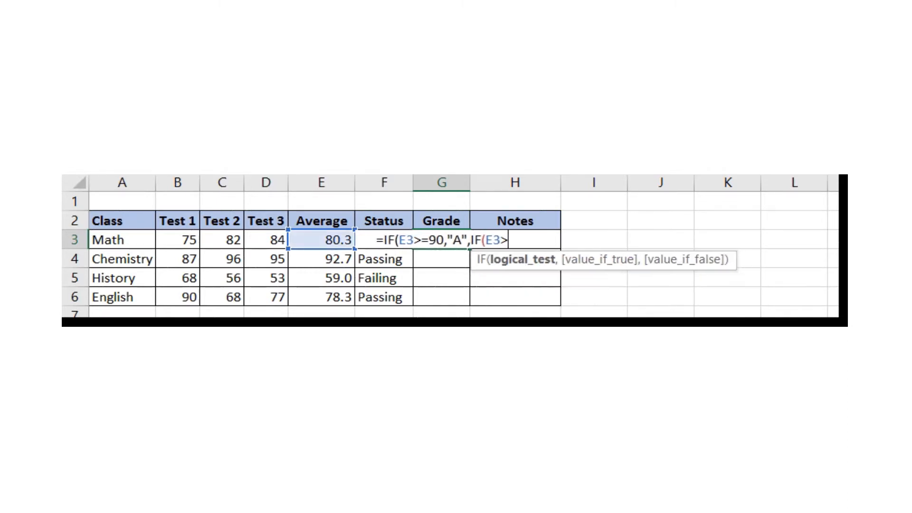
text(=80)
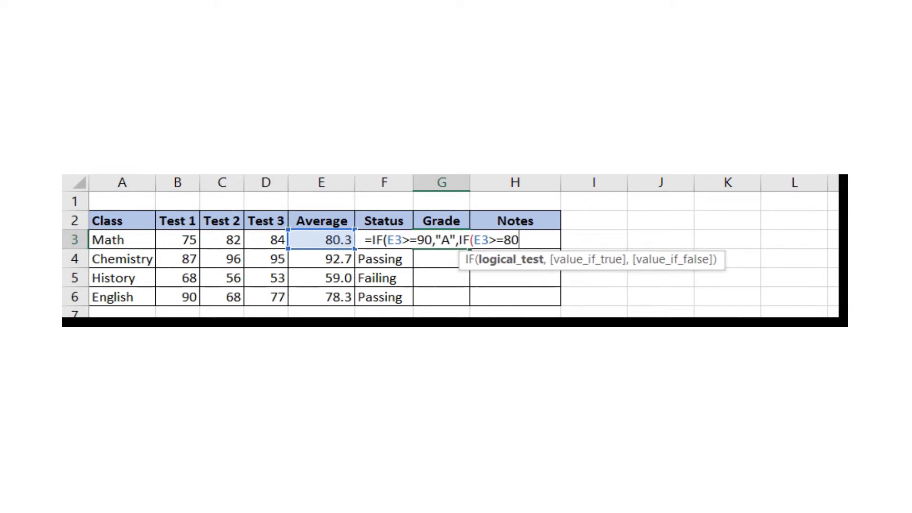
text(,"B")
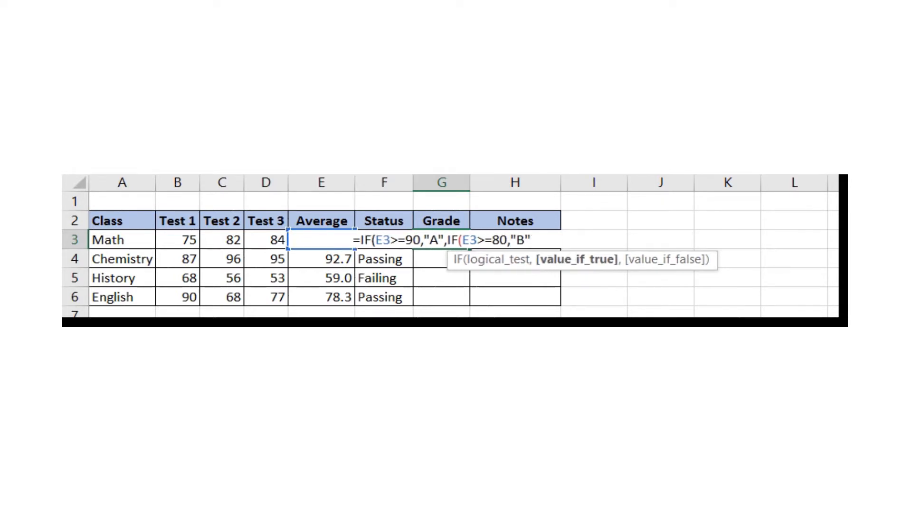
text(,IF)
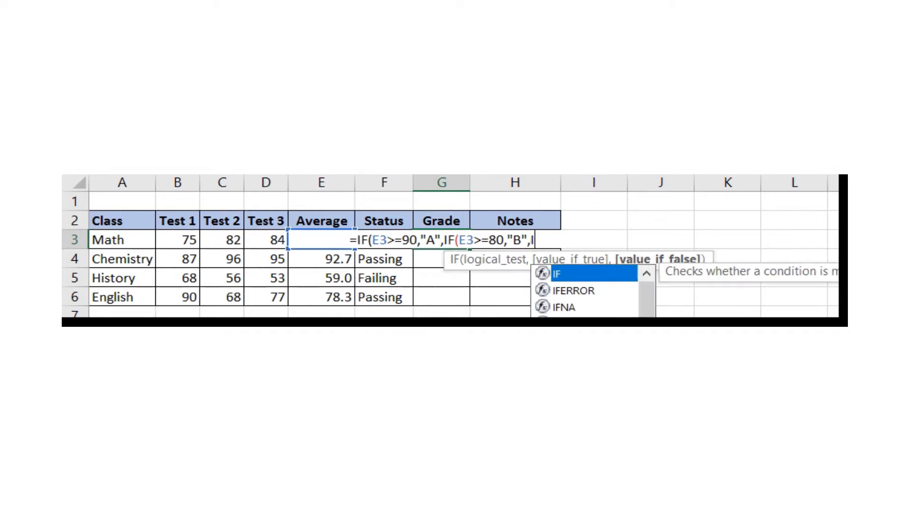
text(()
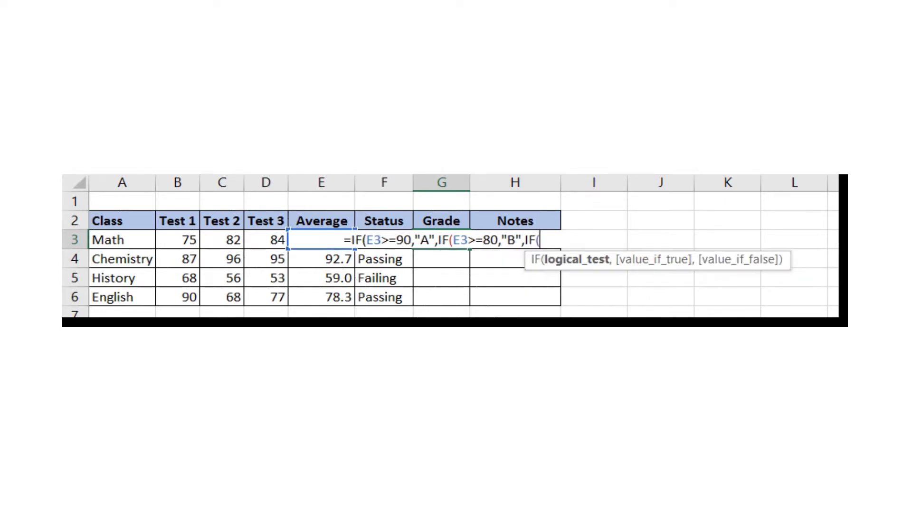
text(E3>)
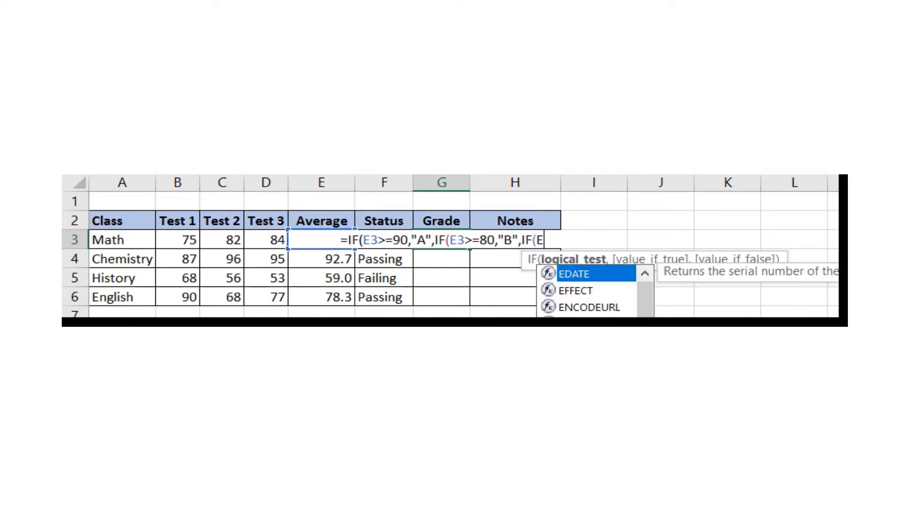
text(="7)
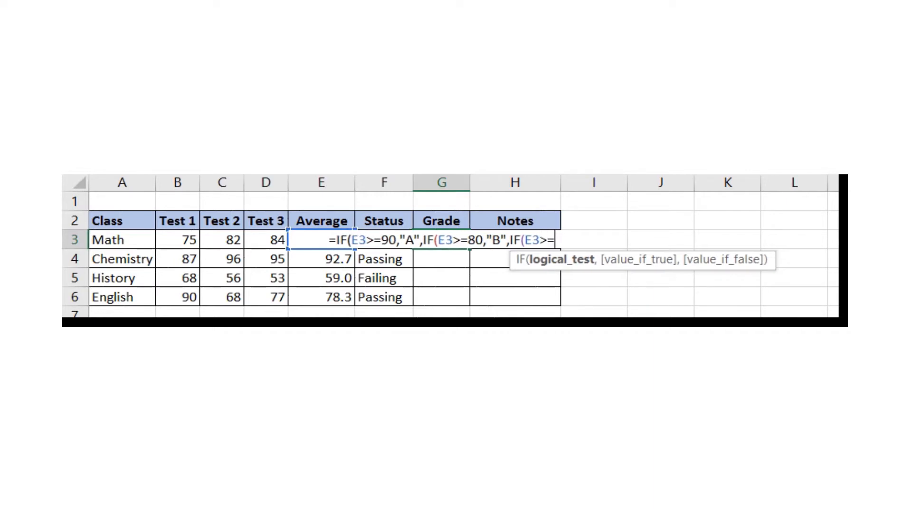
key(BackSpace)
key(BackSpace)
text(70)
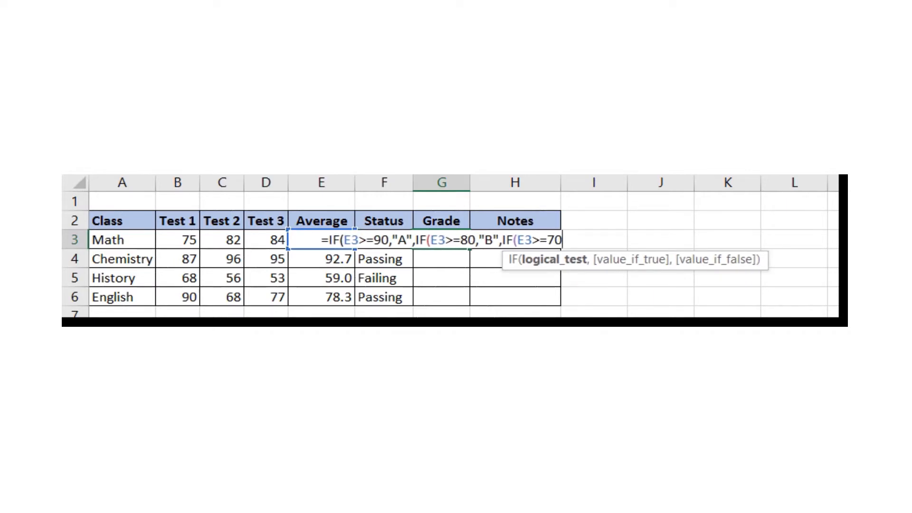
text(,)
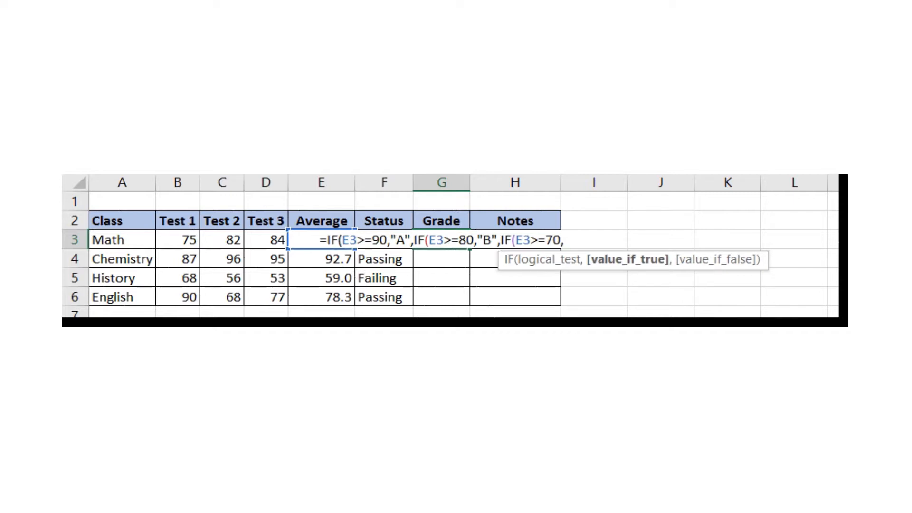
text("C")
text(,I)
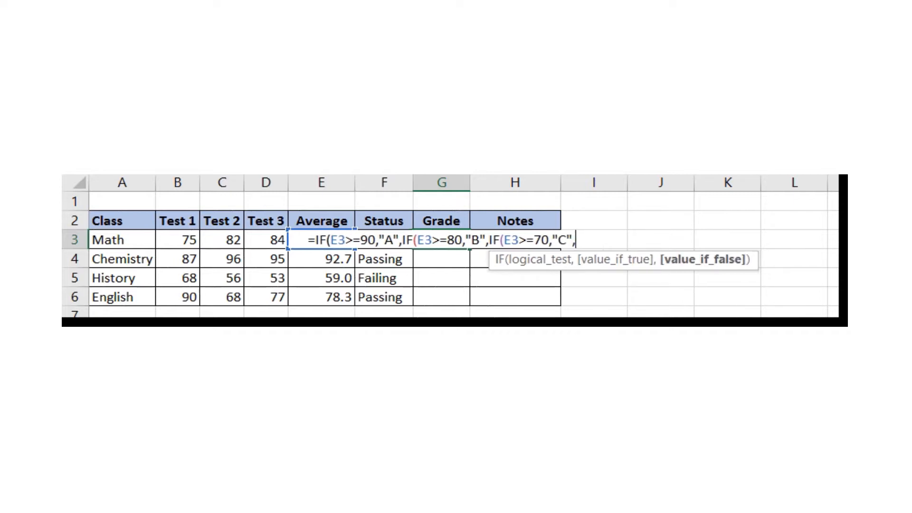
text(F)
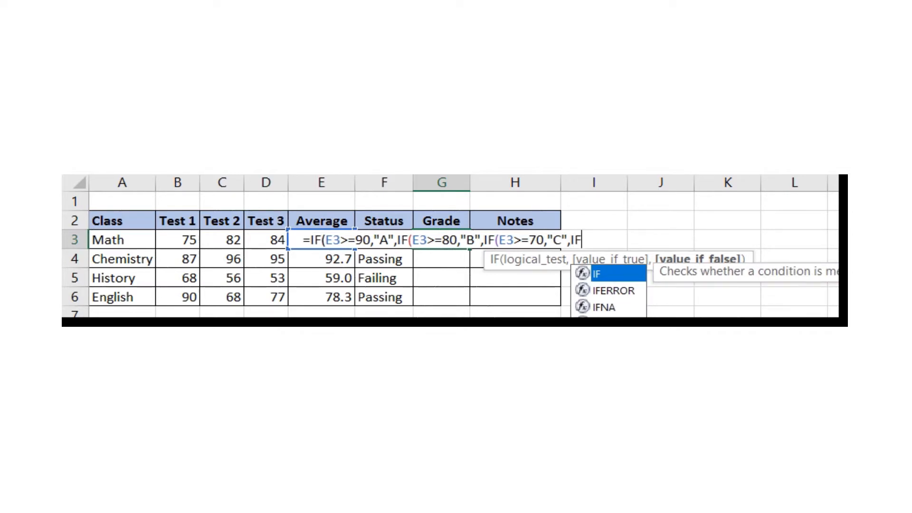
text((E3)
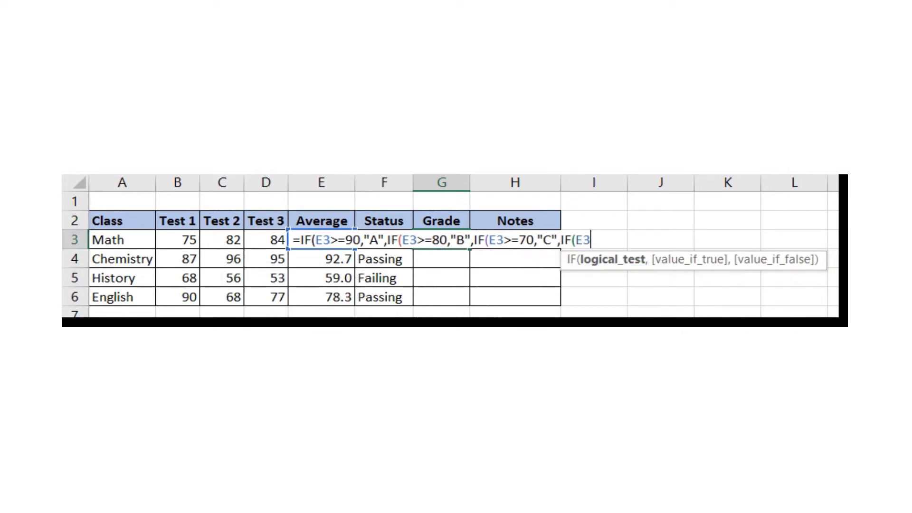
text(>)
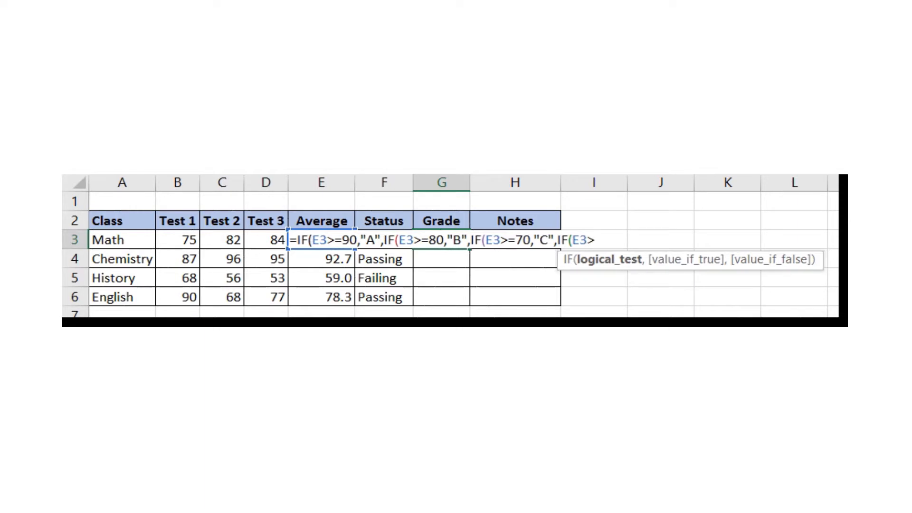
text(=)
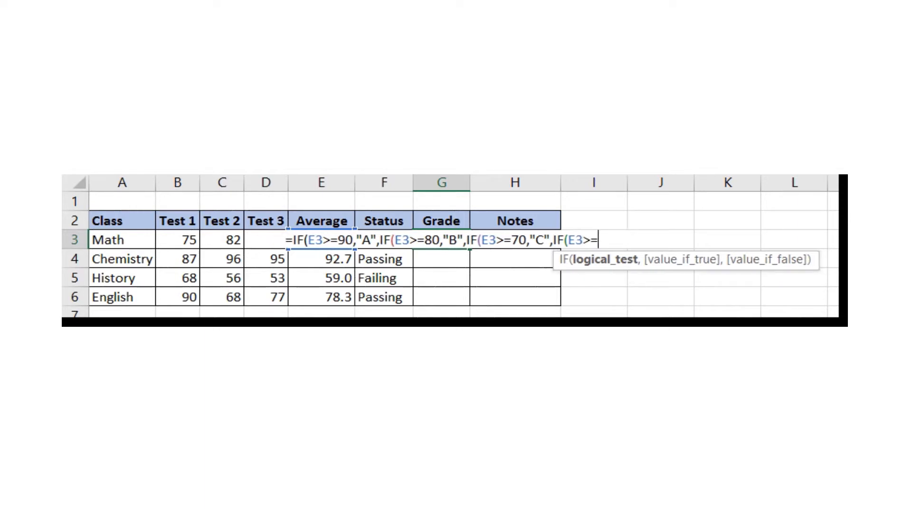
text(60)
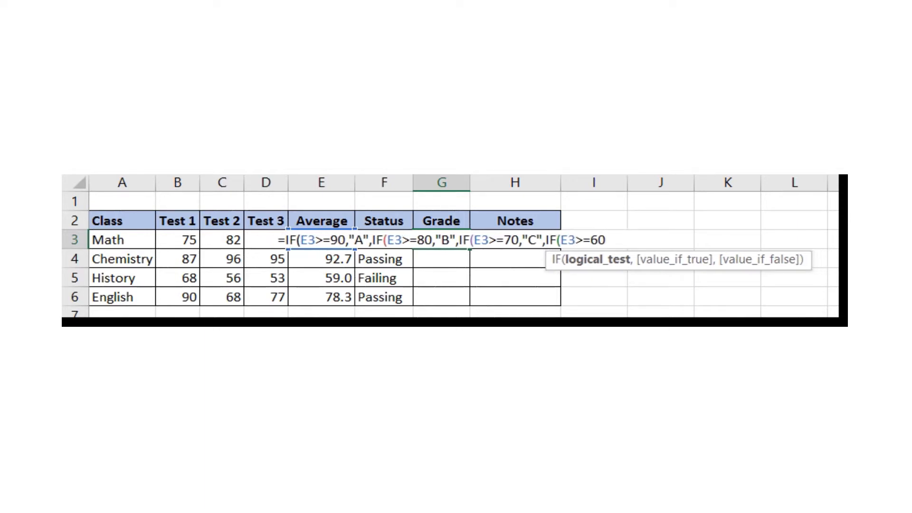
text(,)
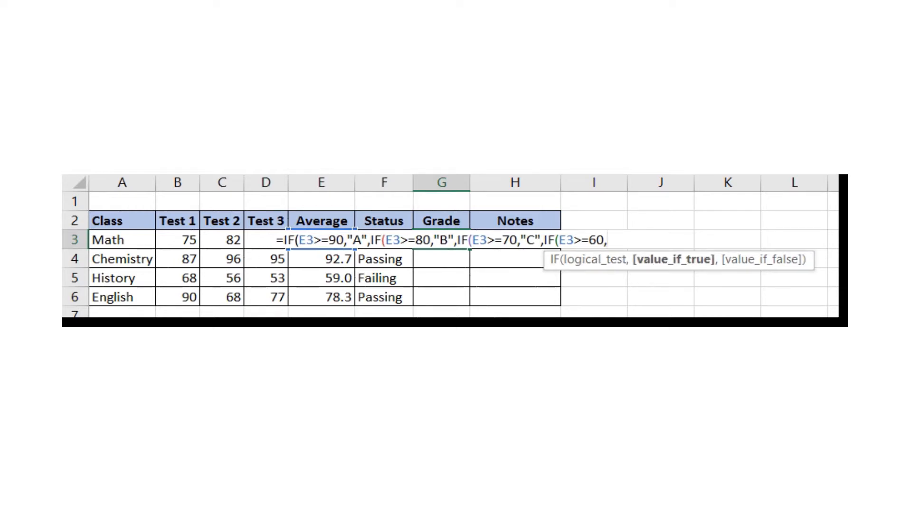
text("D",)
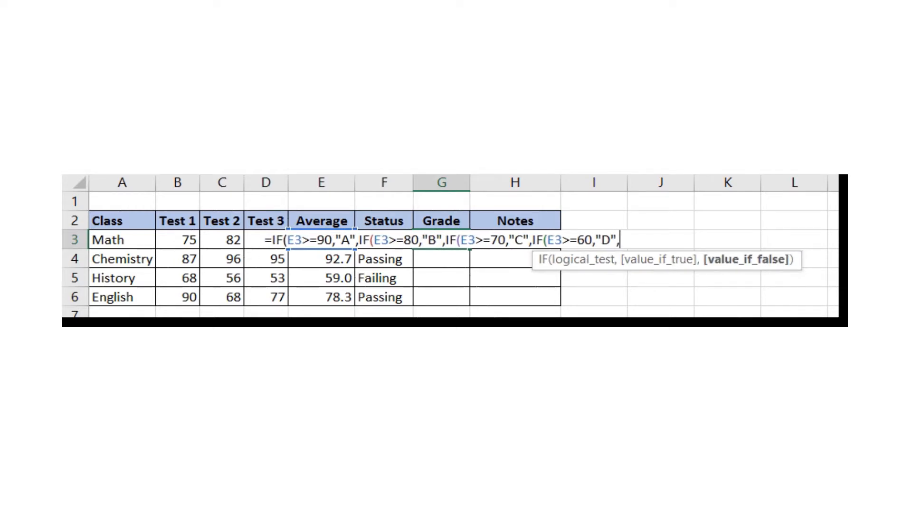
text("F")
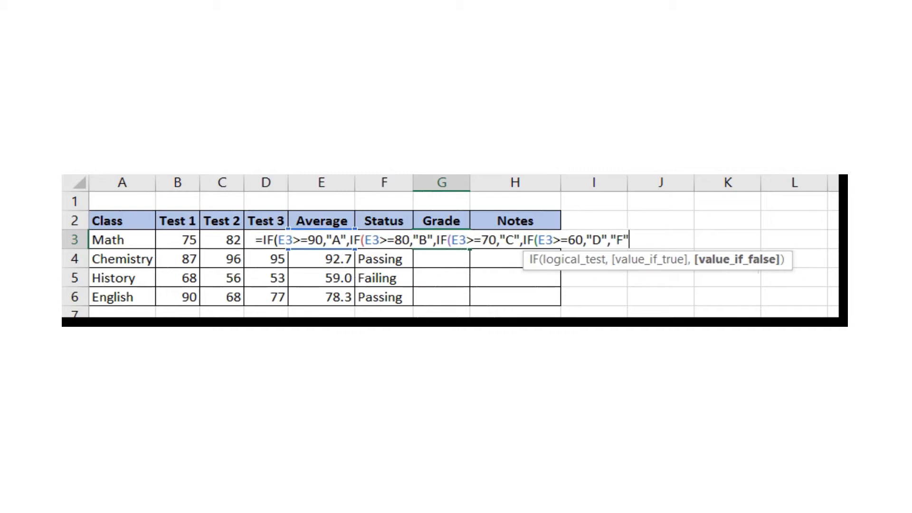
text())
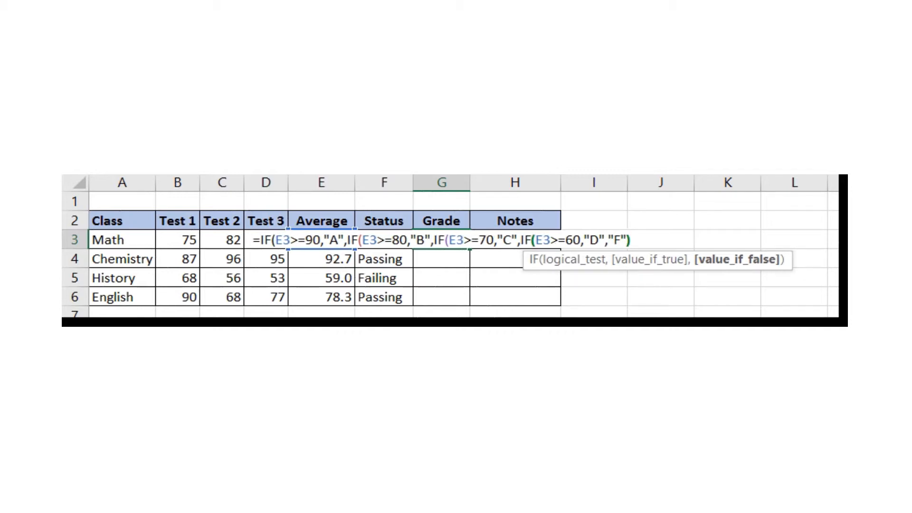
text()))
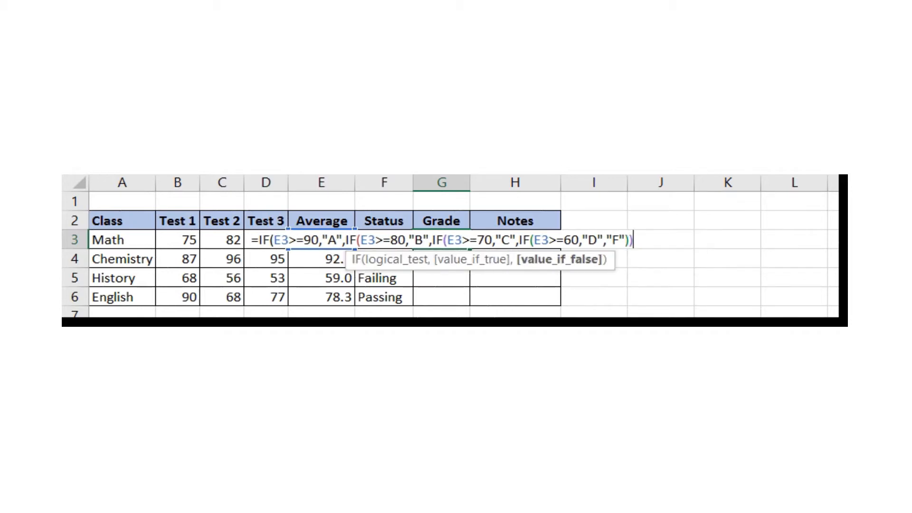
text())
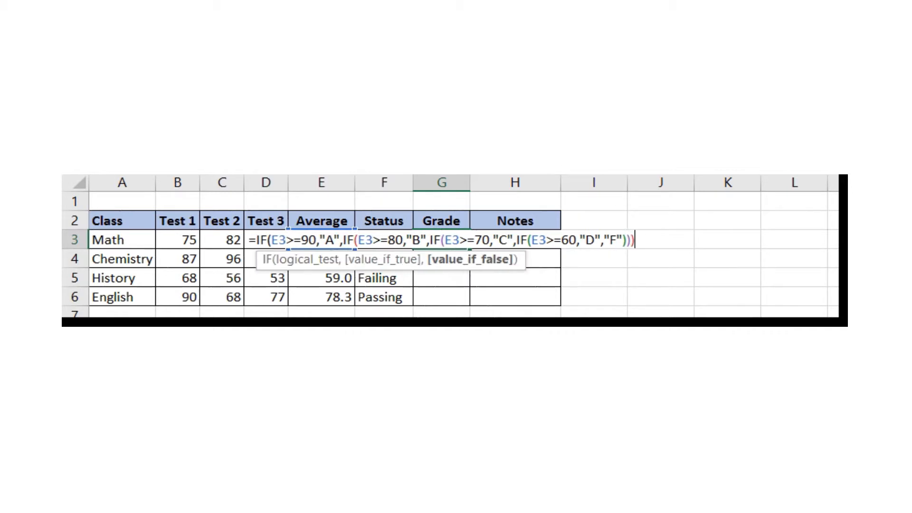
text())
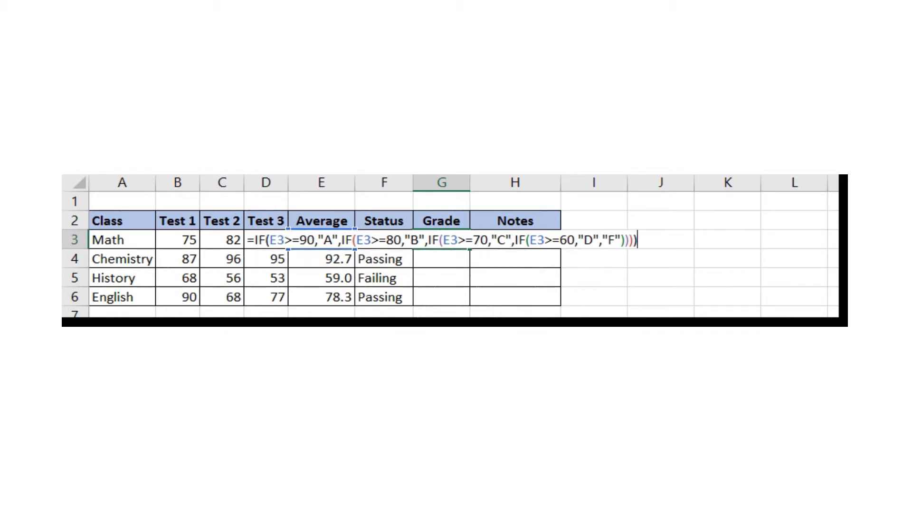
key(Return)
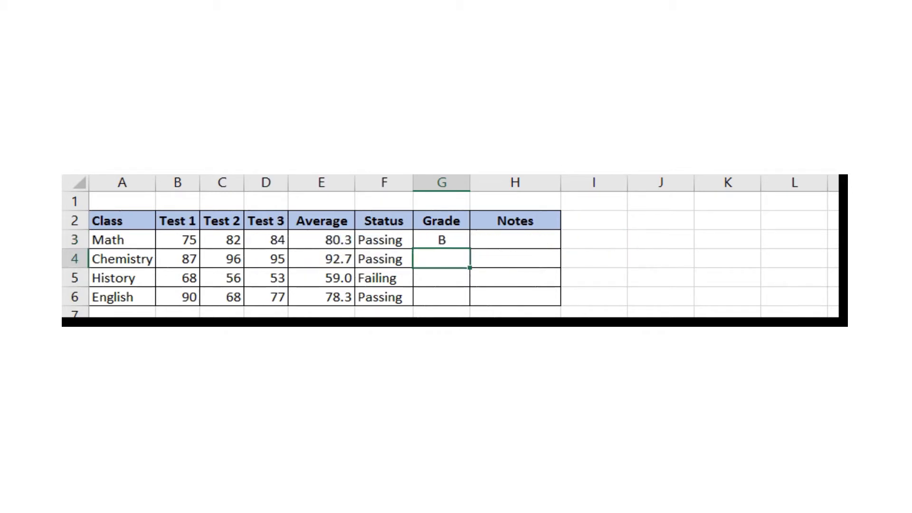
- Fill the G3 grade formula down to G6 and check History's formula in G5
click(458, 239)
drag(468, 249, 470, 312)
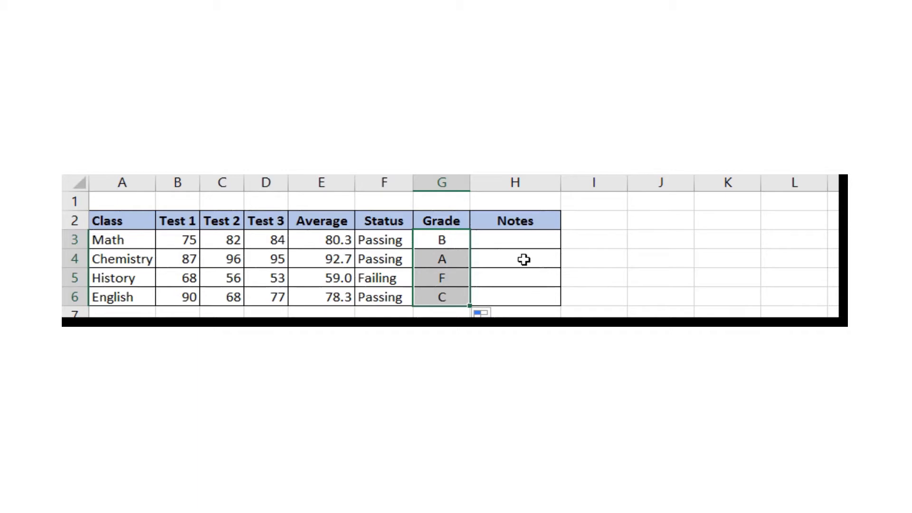
click(448, 280)
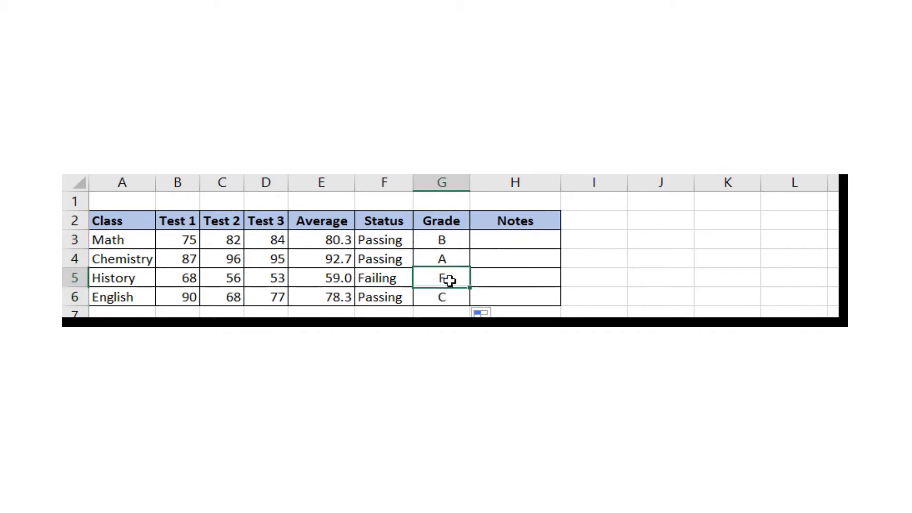
double_click(448, 280)
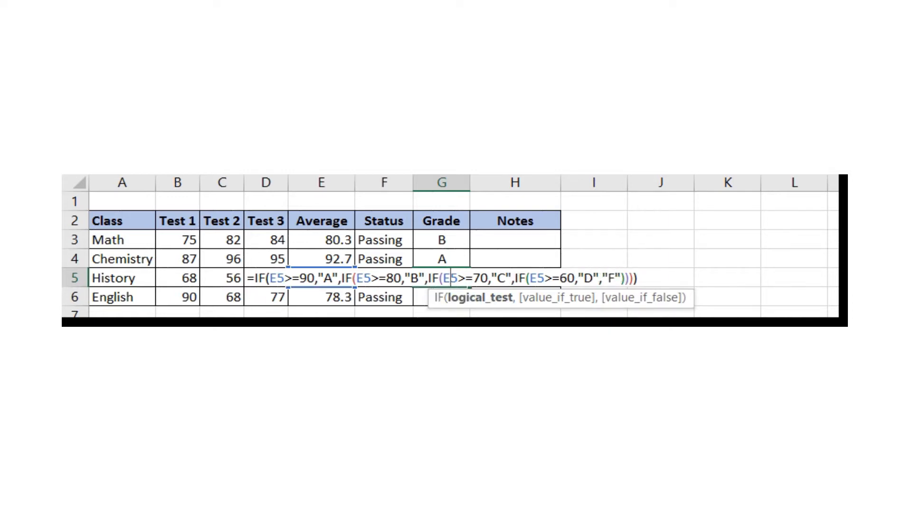
key(Return)
click(535, 244)
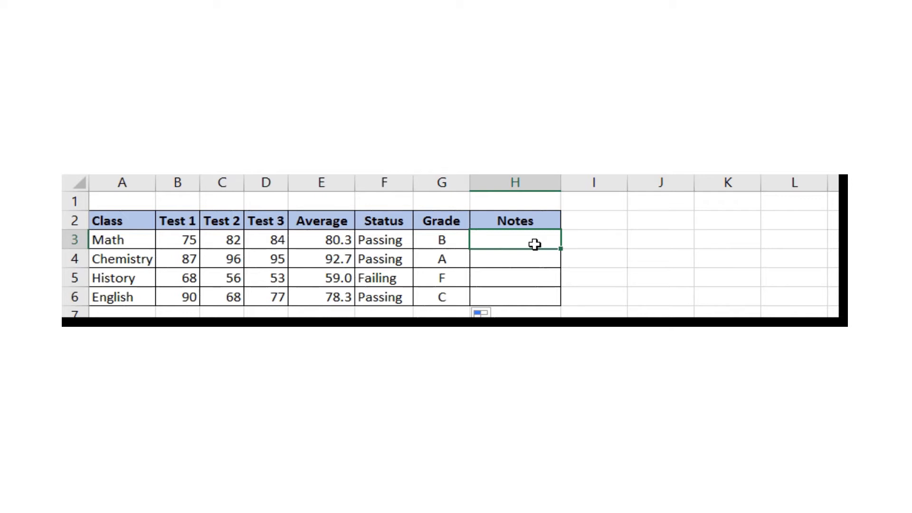
- Enter =IF(OR(G3="A",G3="B"),"Great job!","Study more.") in H3 for Math
text(=IF()
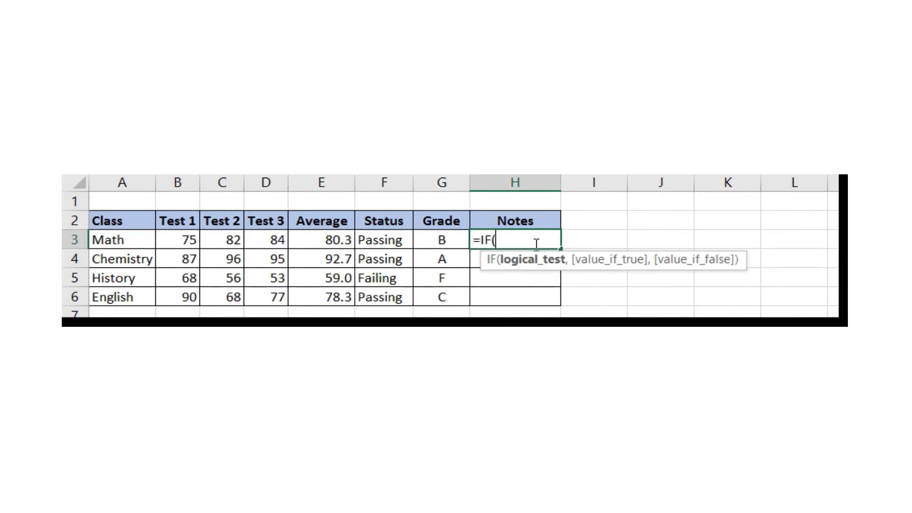
text(OR()
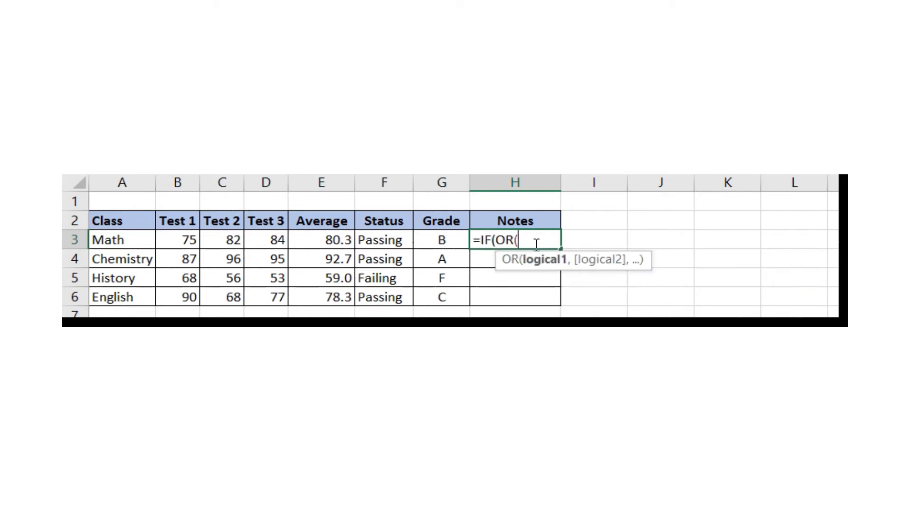
click(453, 245)
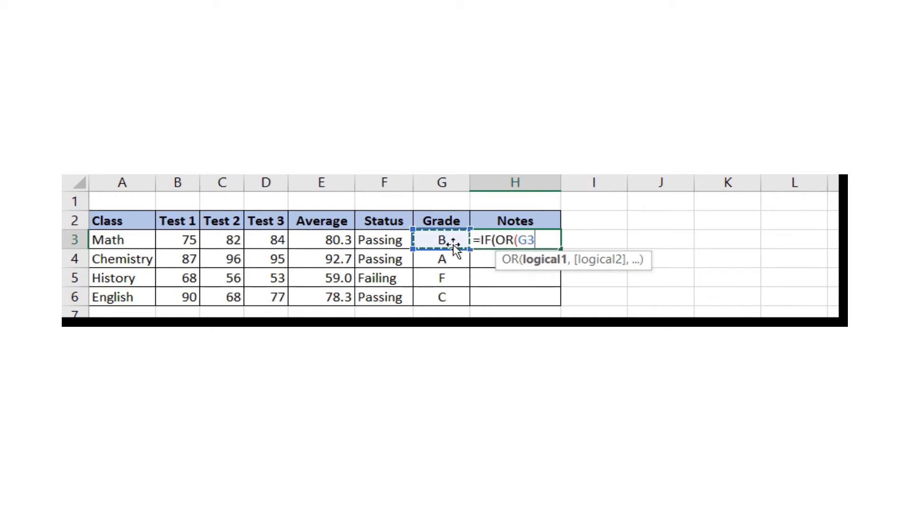
text(="A",)
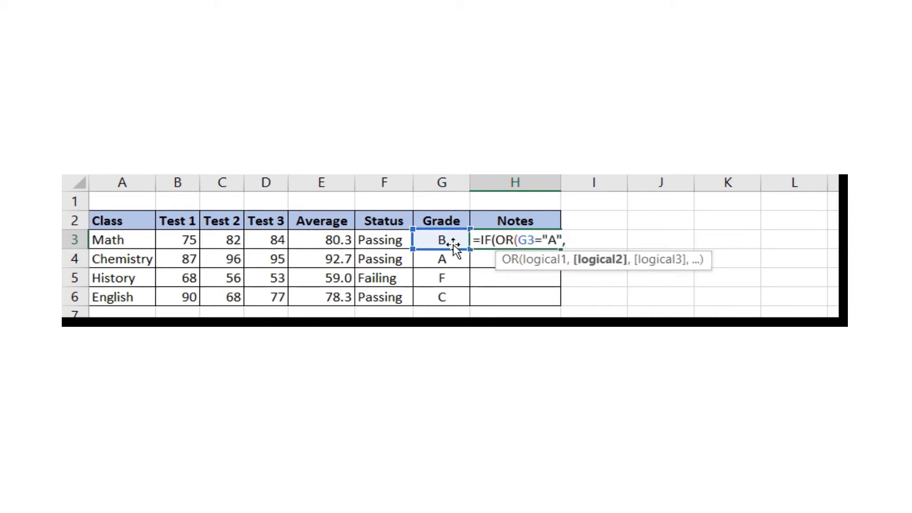
text(G3=)
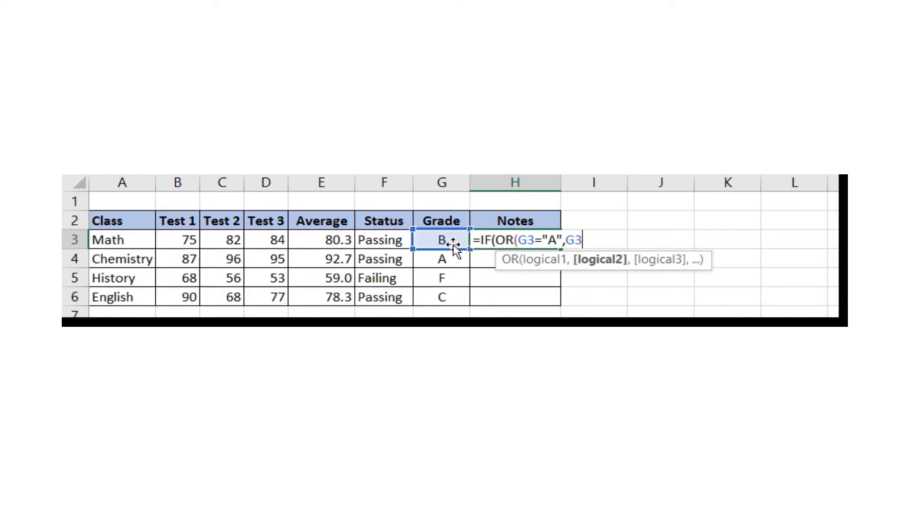
text("B"),)
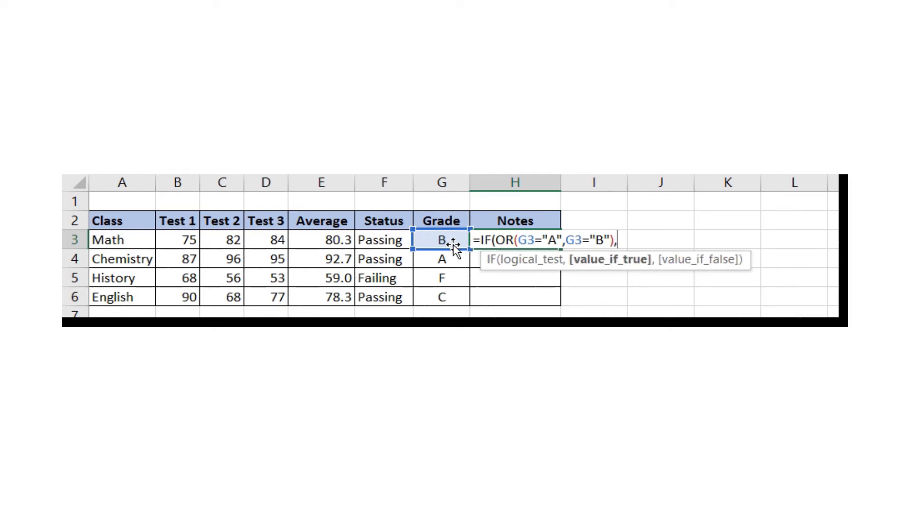
text("Great job)
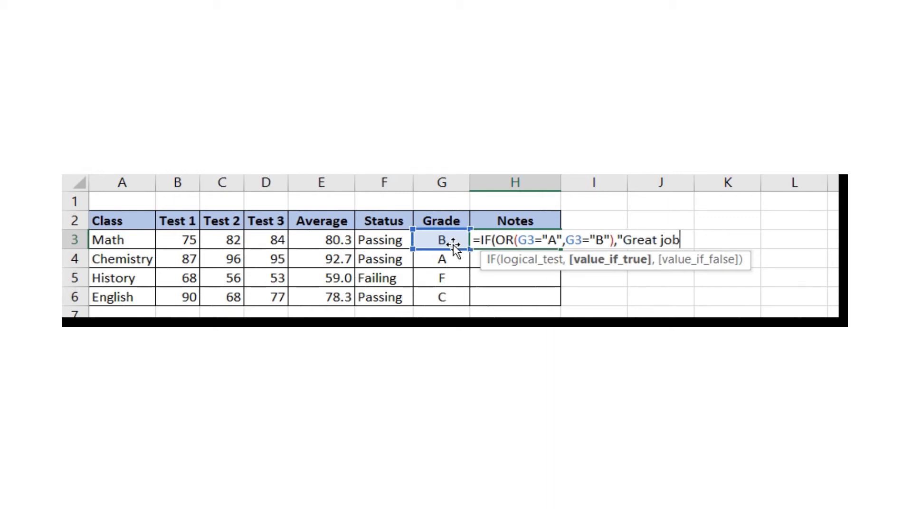
text(!",)
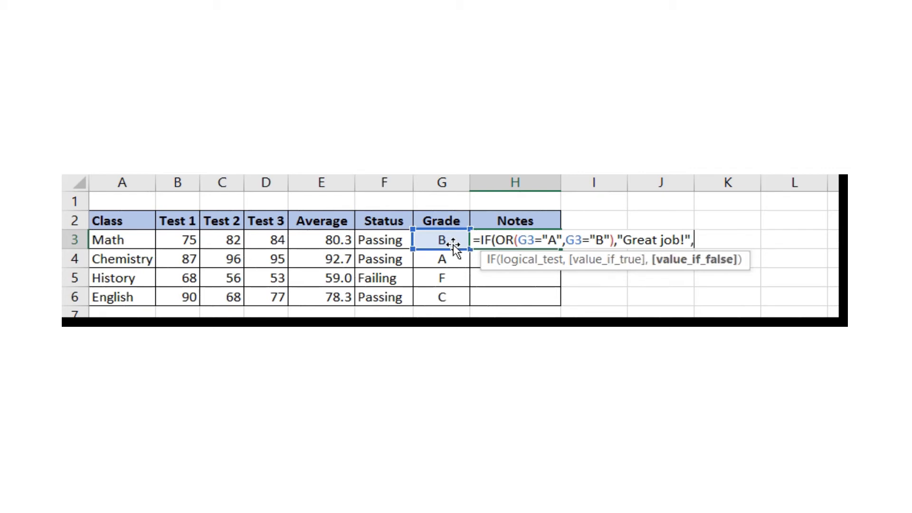
text(")
text(Study more.)
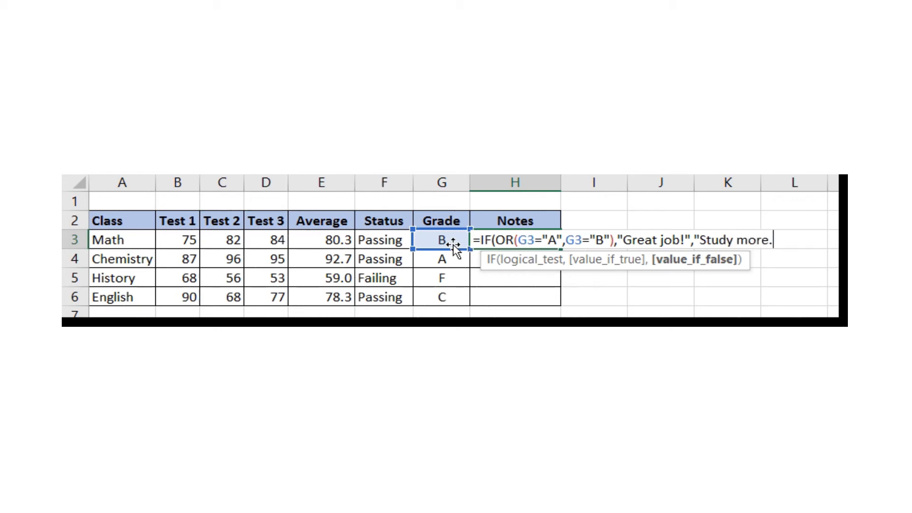
text("))
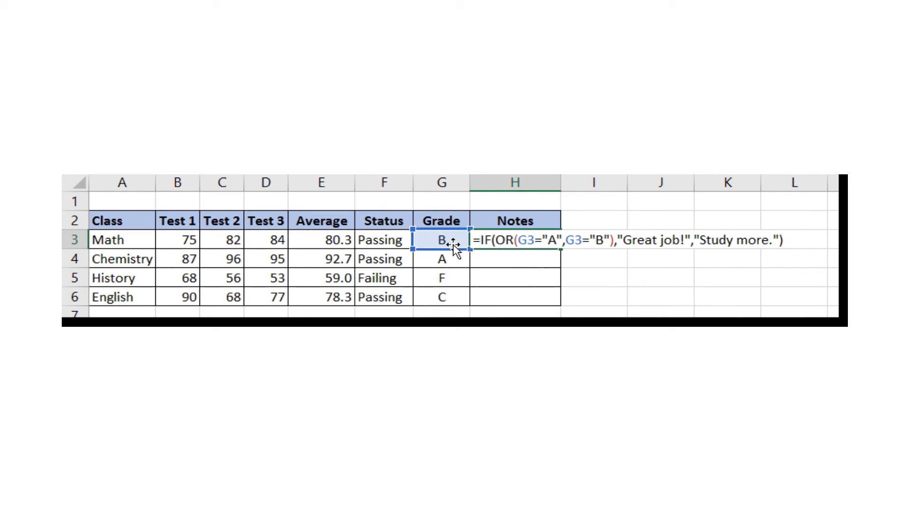
key(Return)
- Copy the Notes formula down to H6 for Chemistry, History and English
click(550, 239)
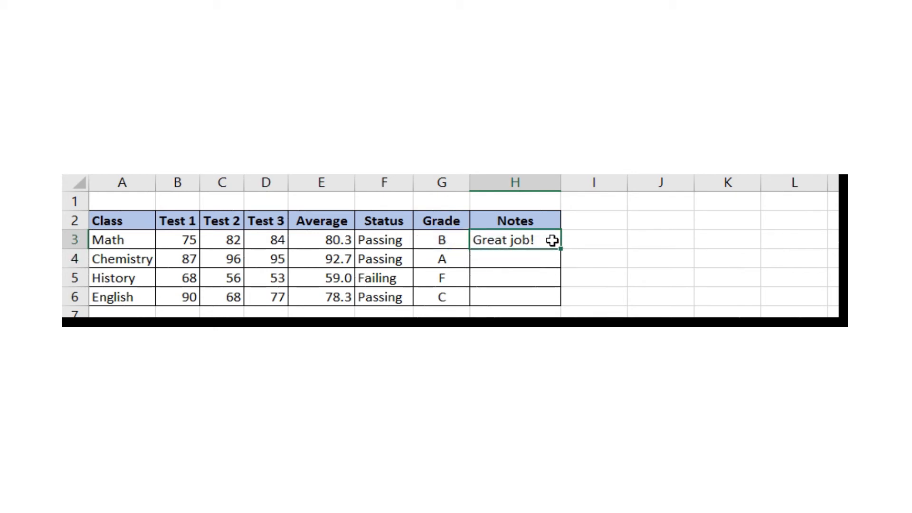
drag(562, 249, 559, 308)
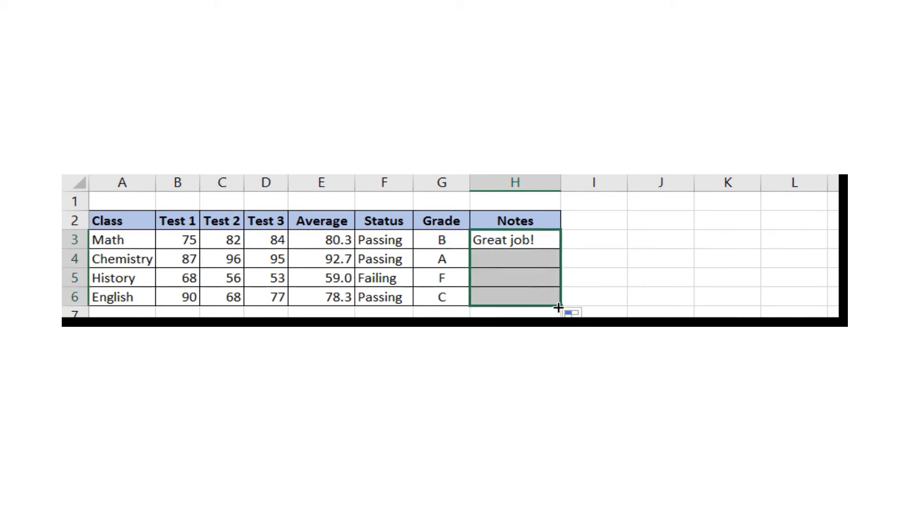
click(684, 300)
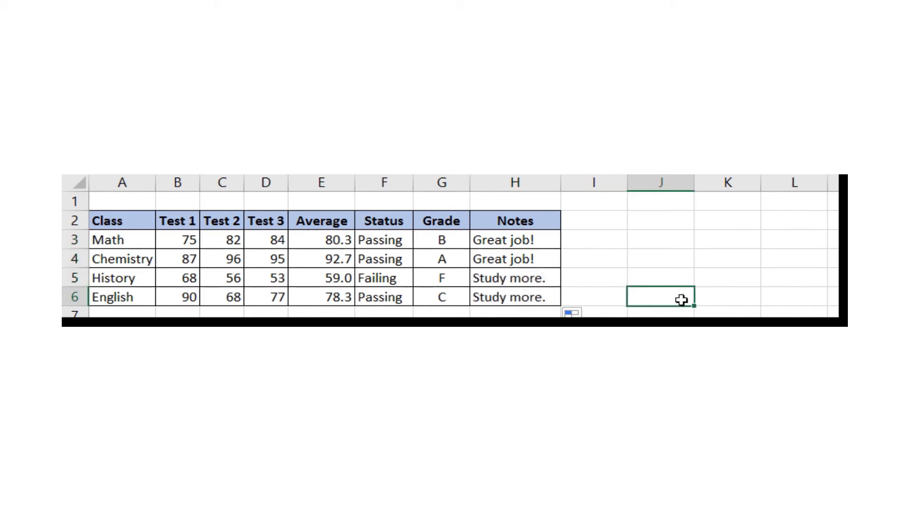